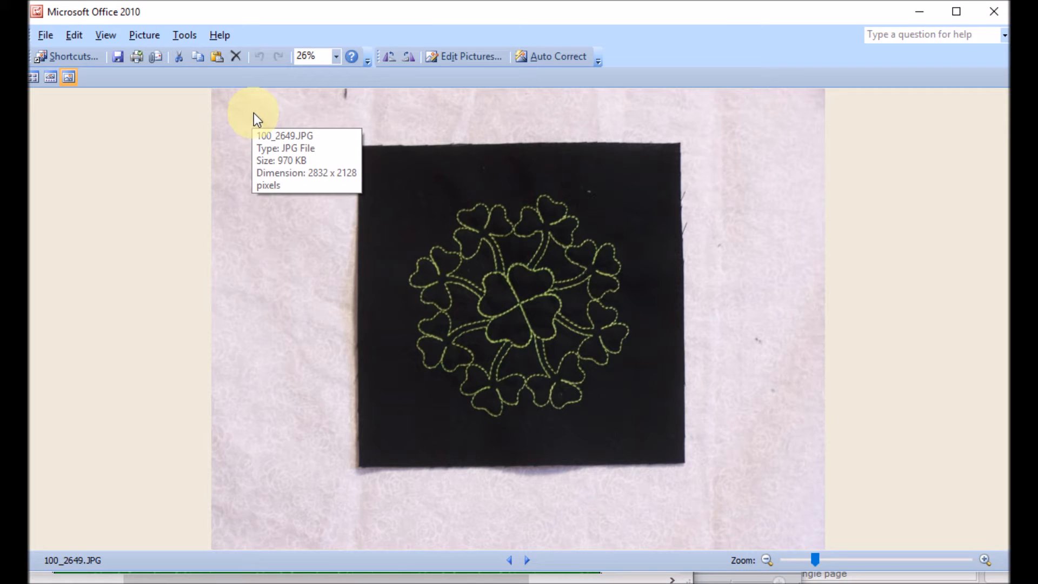
# - Crop the photo to the black embroidered square, trimming 724 pixels left, 688 right, 306 top and 428 bottom
pyautogui.click(472, 57)
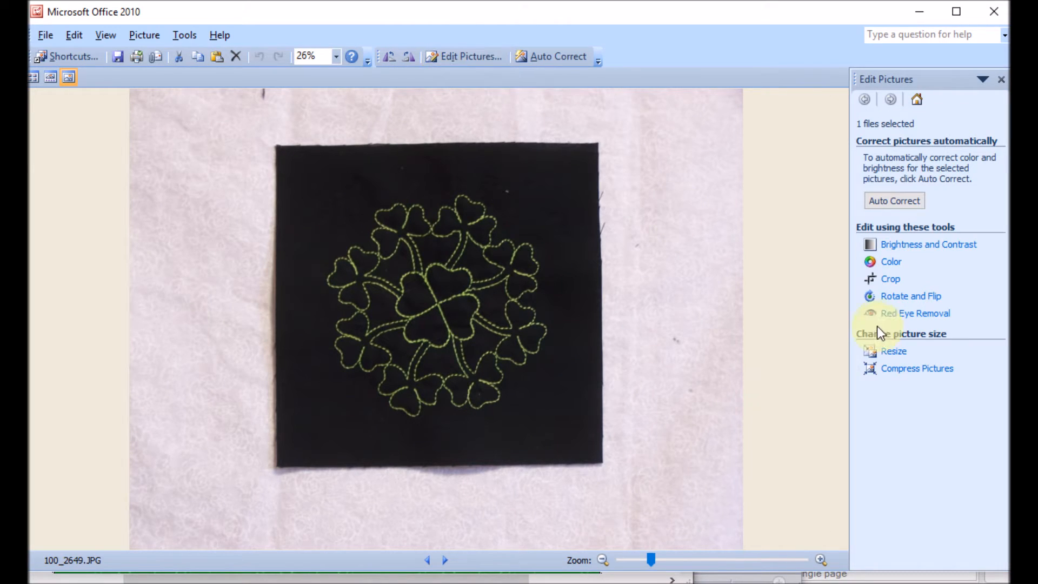
pyautogui.click(891, 280)
pyautogui.moveTo(135, 95); pyautogui.dragTo(286, 155)
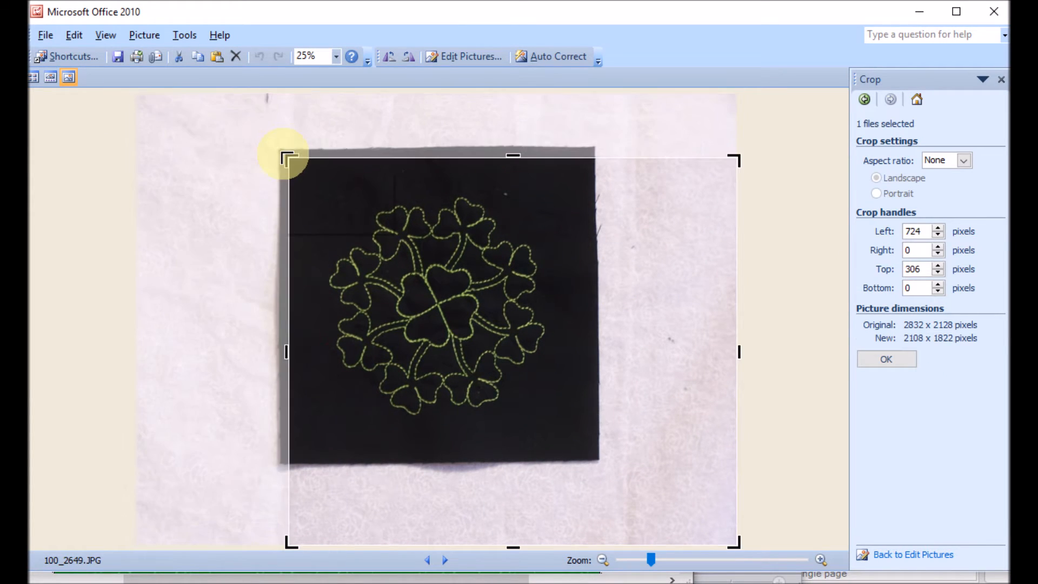
pyautogui.moveTo(733, 539); pyautogui.dragTo(592, 453)
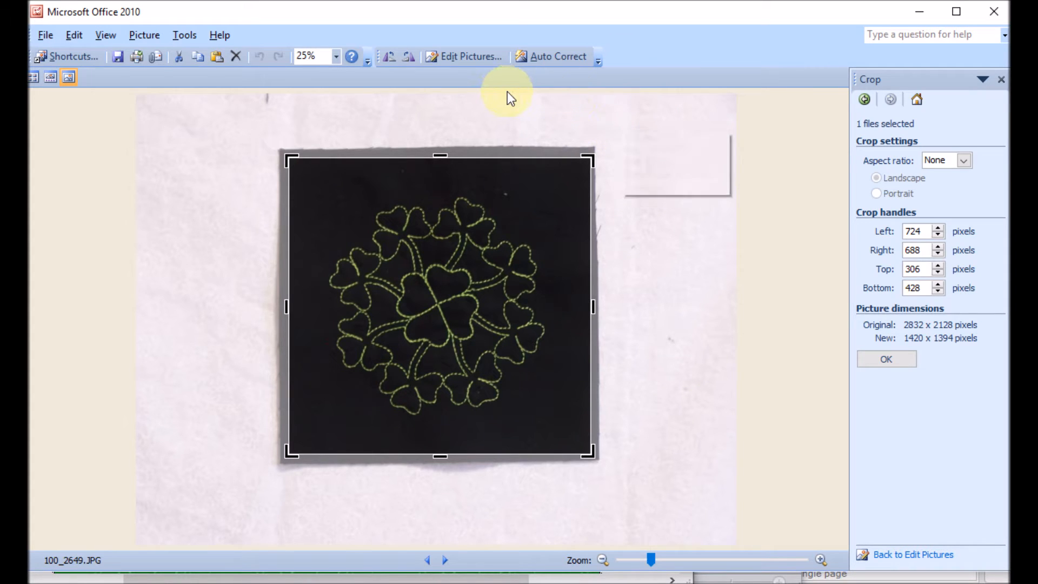
pyautogui.click(893, 362)
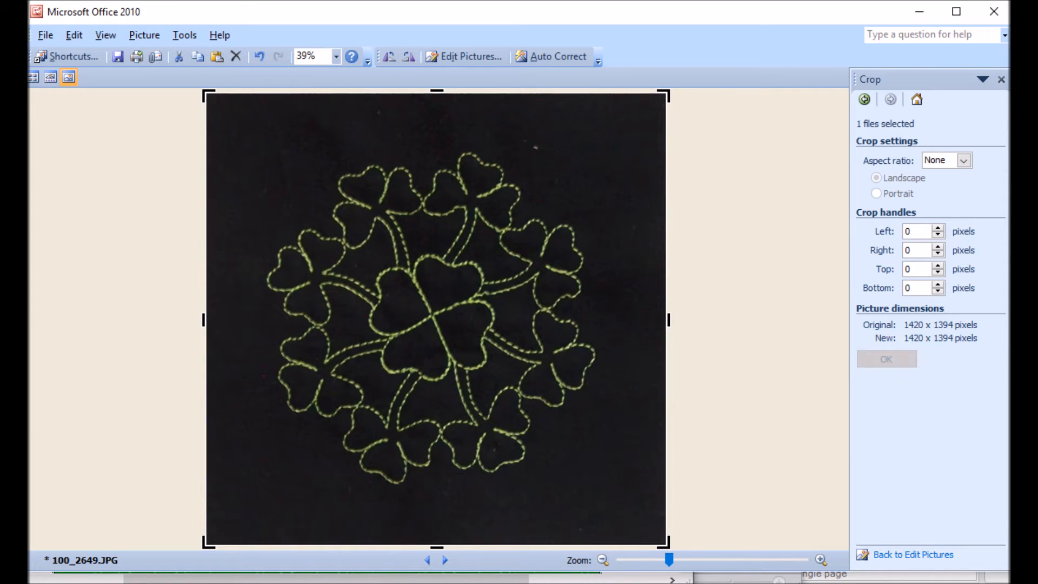
# - Save the cropped photo as a new JPEG named Shamrock Wreath2 in the Images folder of Documents > My EQ7
pyautogui.click(43, 34)
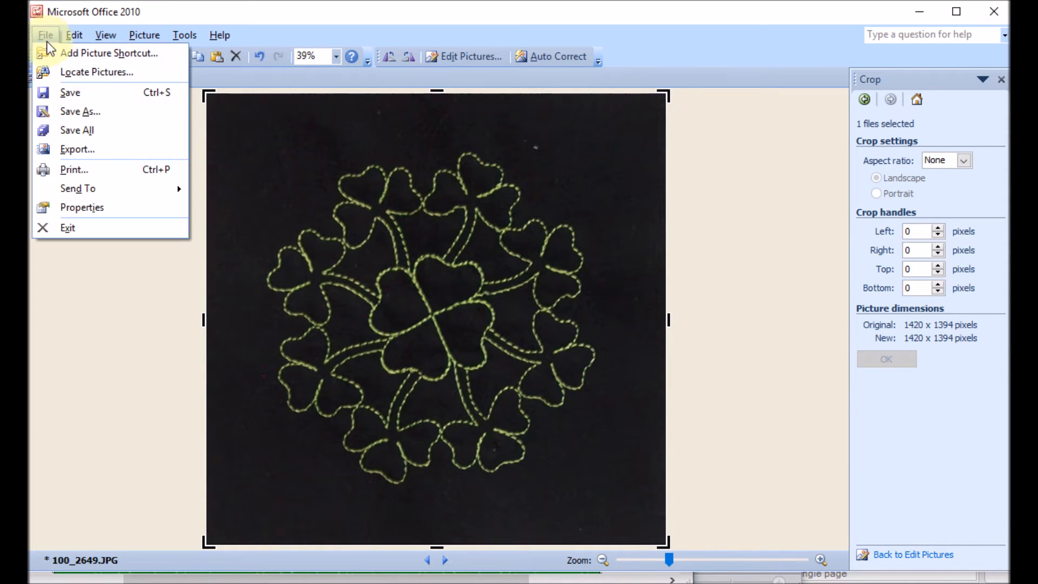
pyautogui.click(85, 112)
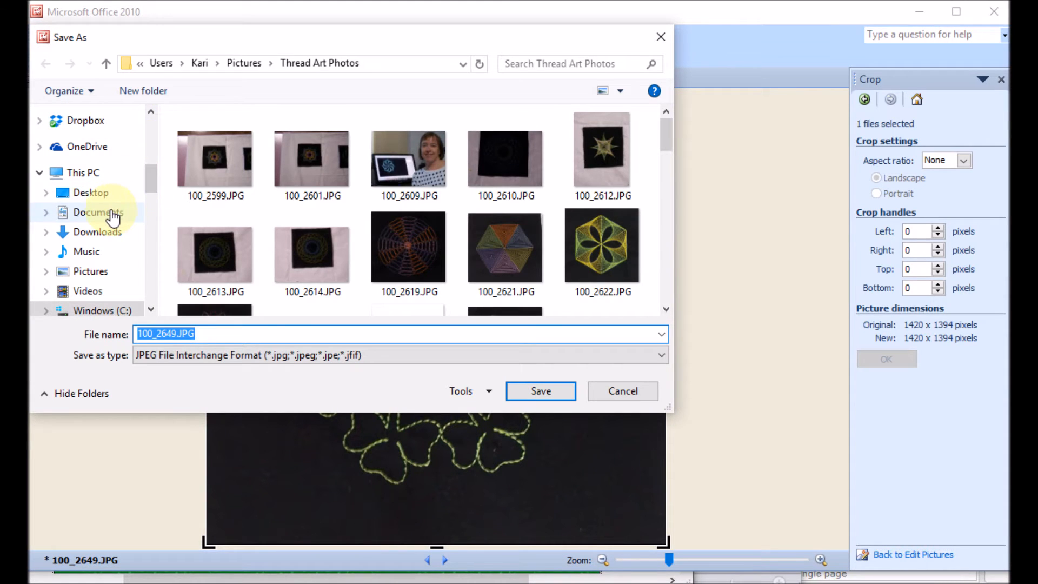
pyautogui.click(47, 213)
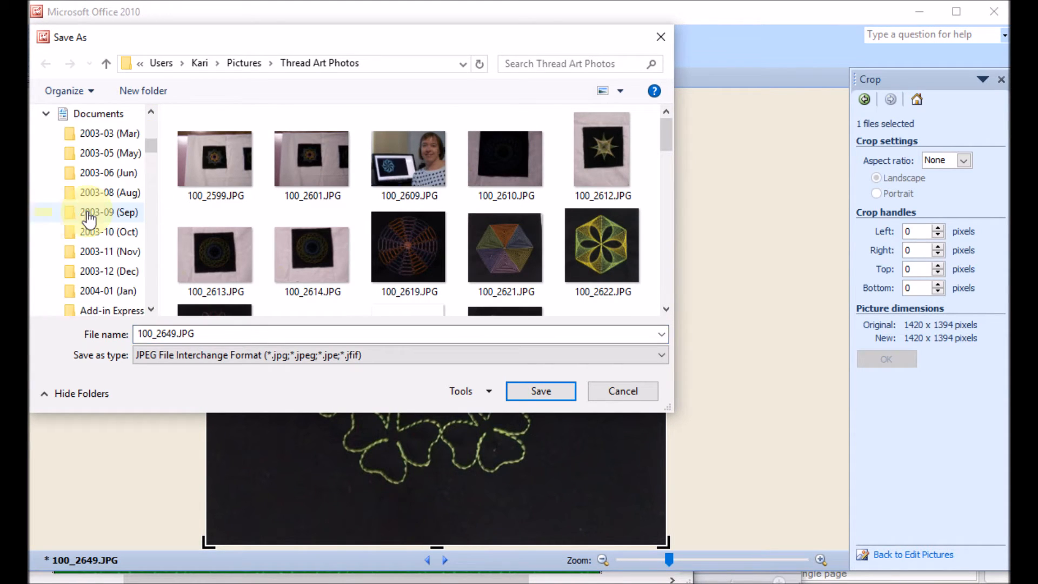
pyautogui.moveTo(148, 150); pyautogui.dragTo(156, 215)
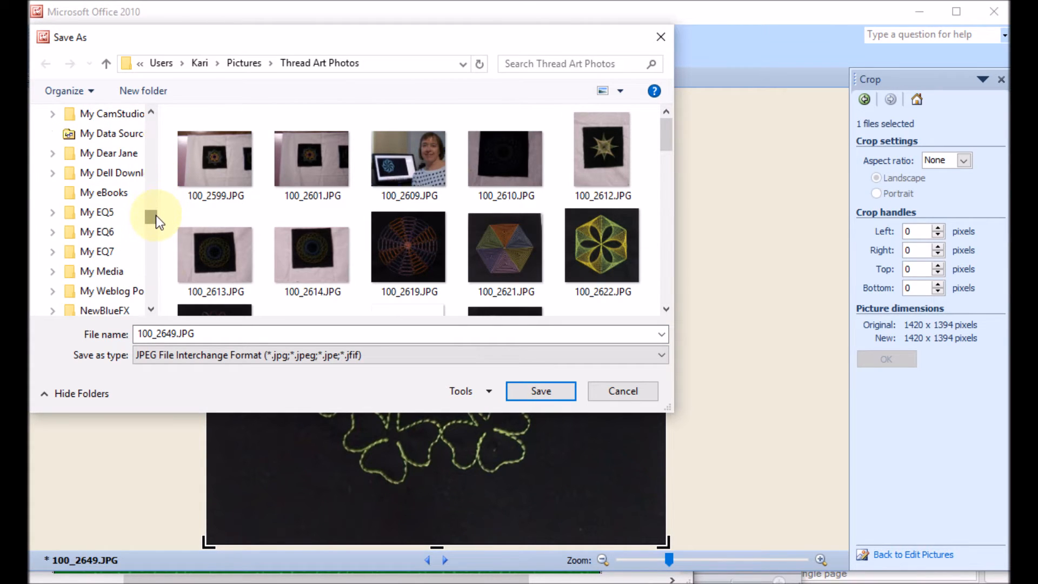
pyautogui.click(101, 252)
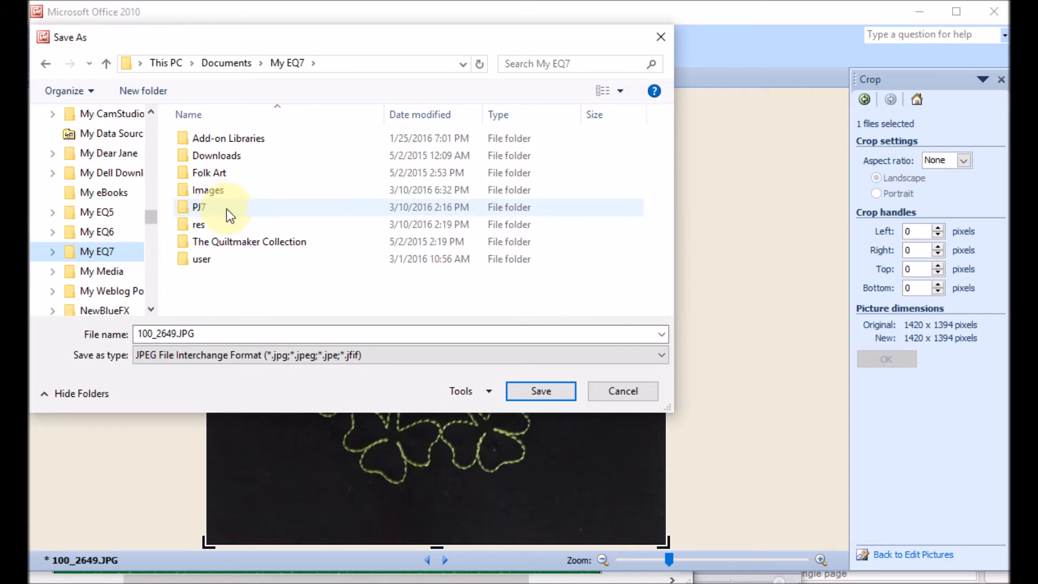
pyautogui.doubleClick(184, 193)
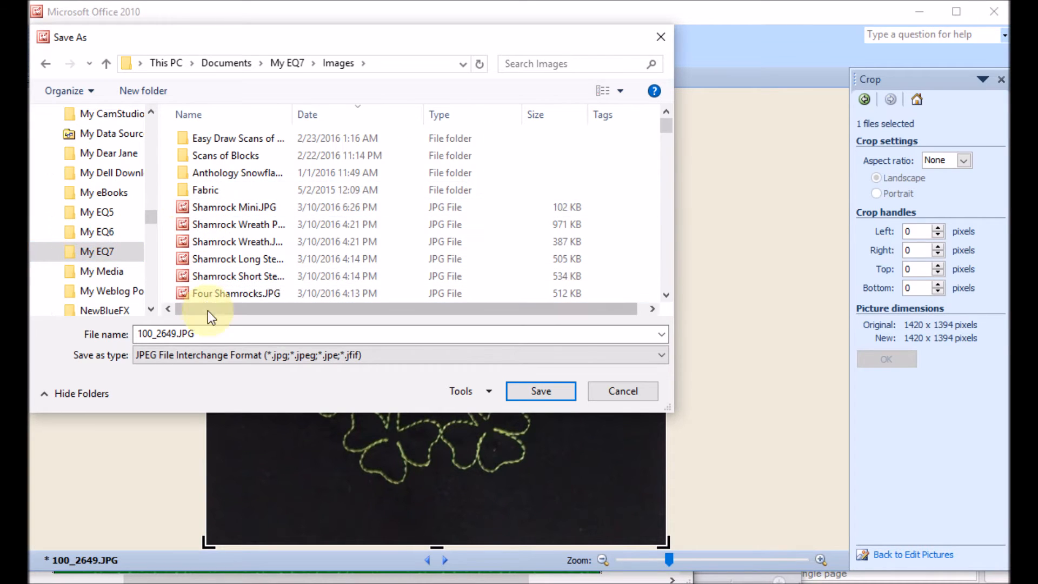
pyautogui.moveTo(203, 331); pyautogui.dragTo(96, 327)
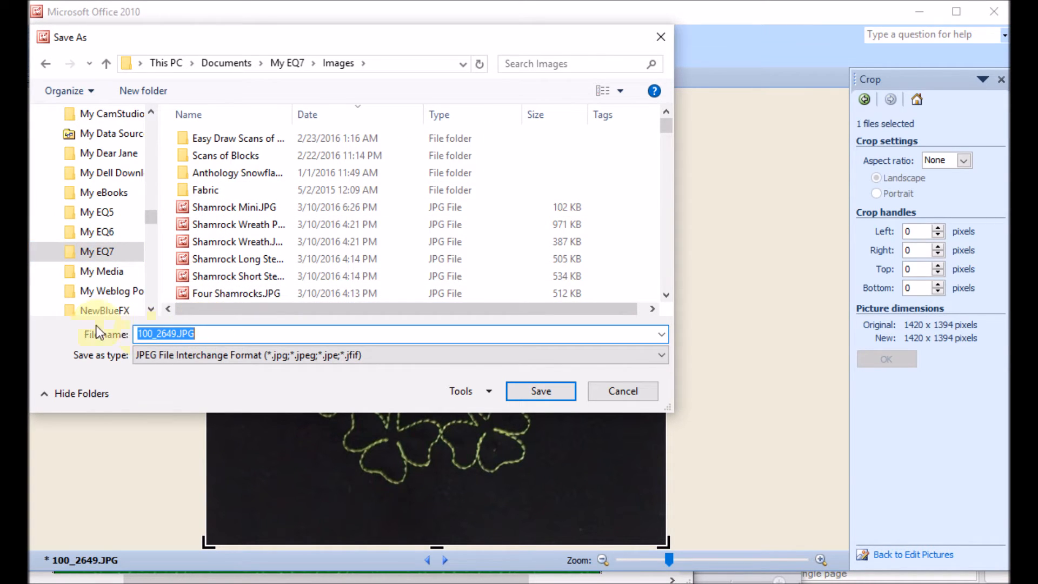
pyautogui.write('Sha')
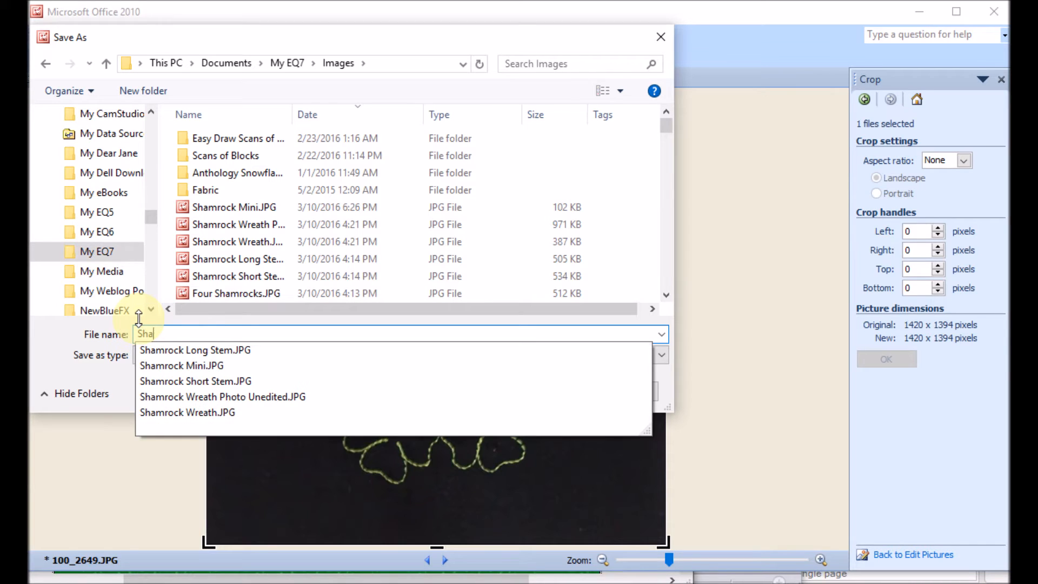
pyautogui.write('mrock Wreath2')
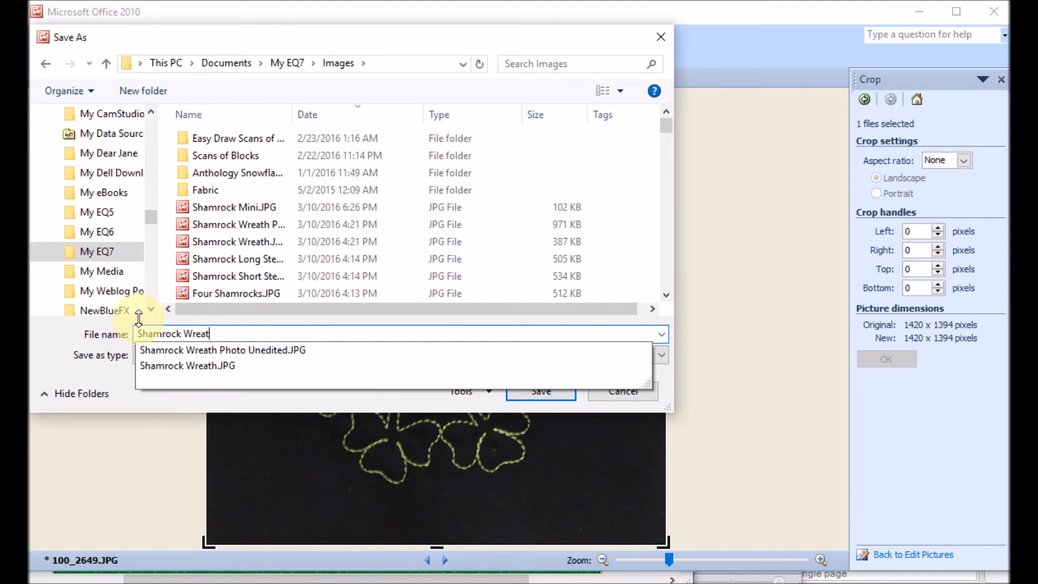
pyautogui.click(541, 391)
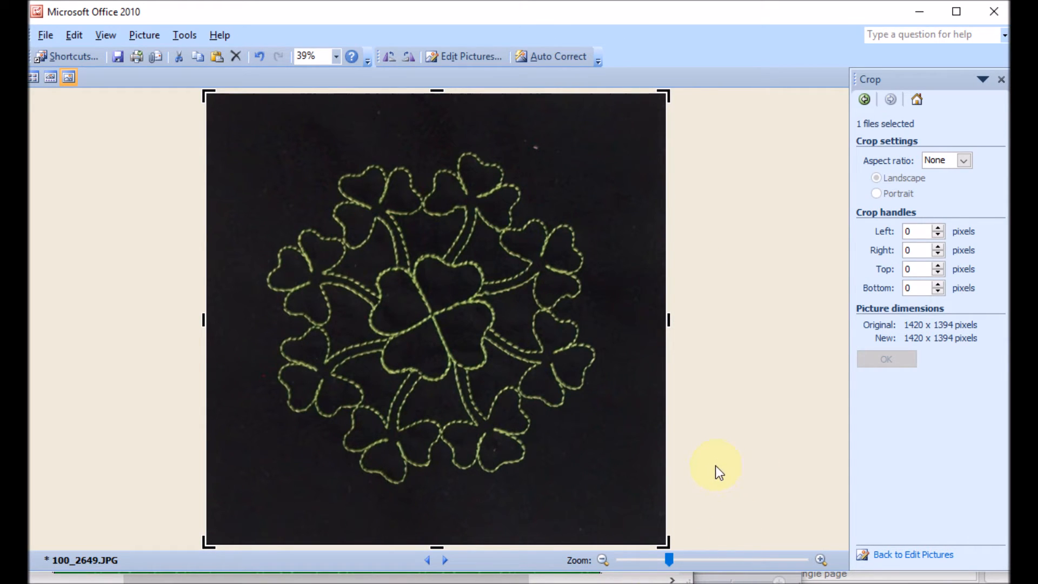
# - Switch to the Mini Shamrock with Embroidery project in EQ7 and show the Image worktable
pyautogui.click(644, 583)
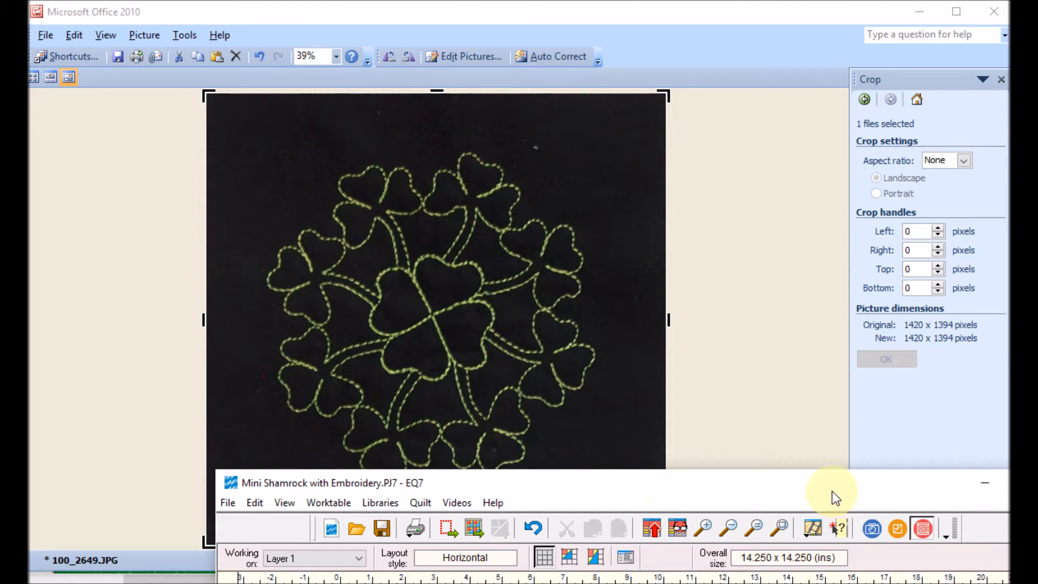
pyautogui.doubleClick(685, 501)
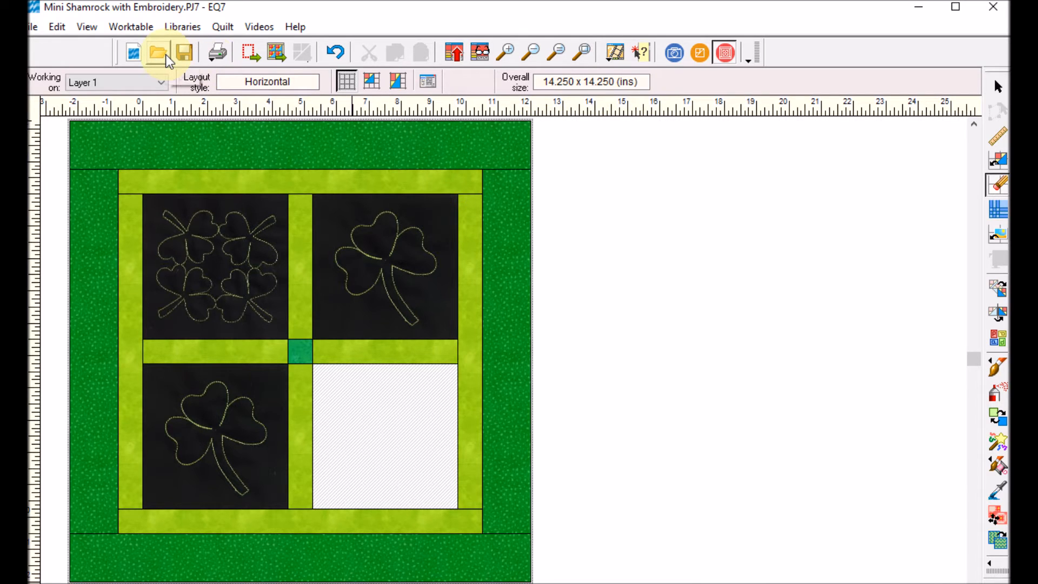
pyautogui.click(675, 56)
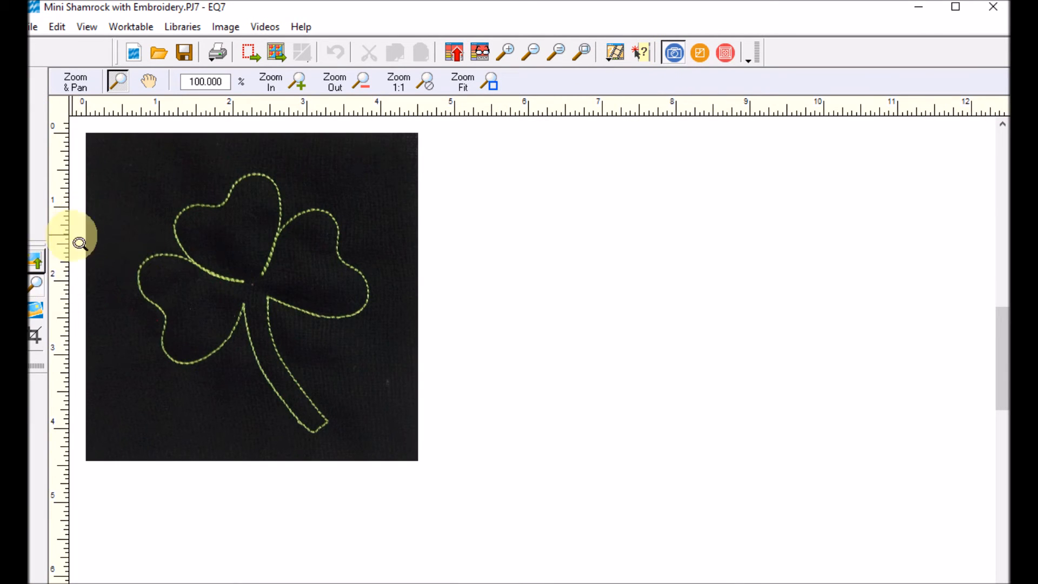
# - Import Shamrock Wreath2.JPG from the Images folder, filtering the files to those dated March 10, 2016
pyautogui.click(34, 260)
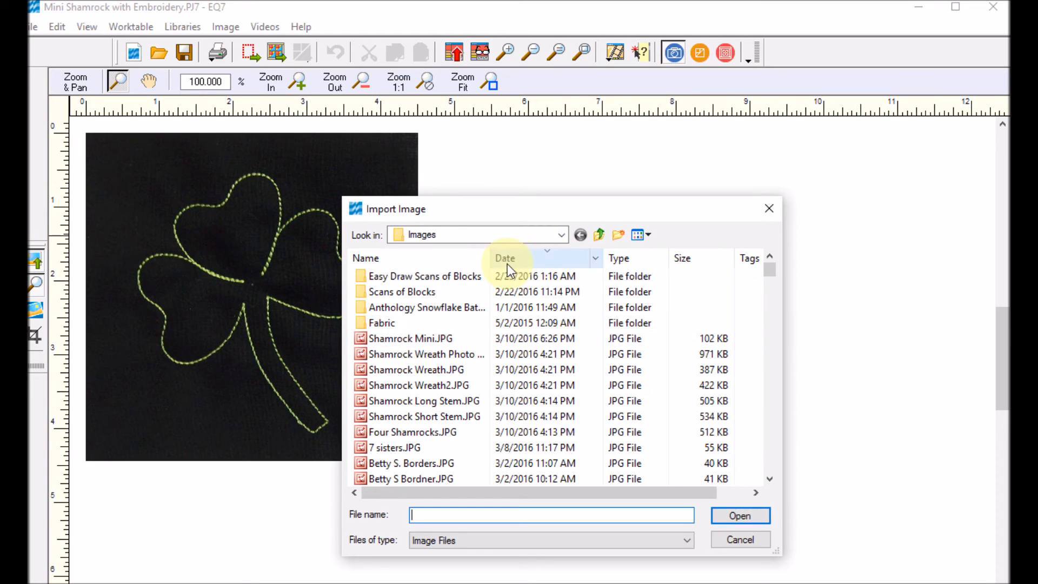
pyautogui.click(595, 260)
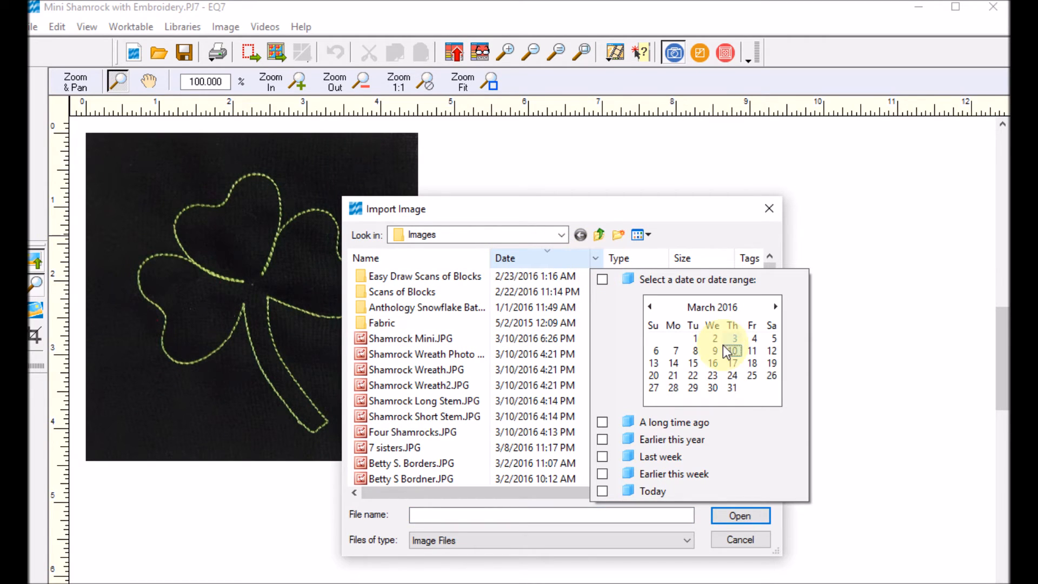
pyautogui.click(735, 352)
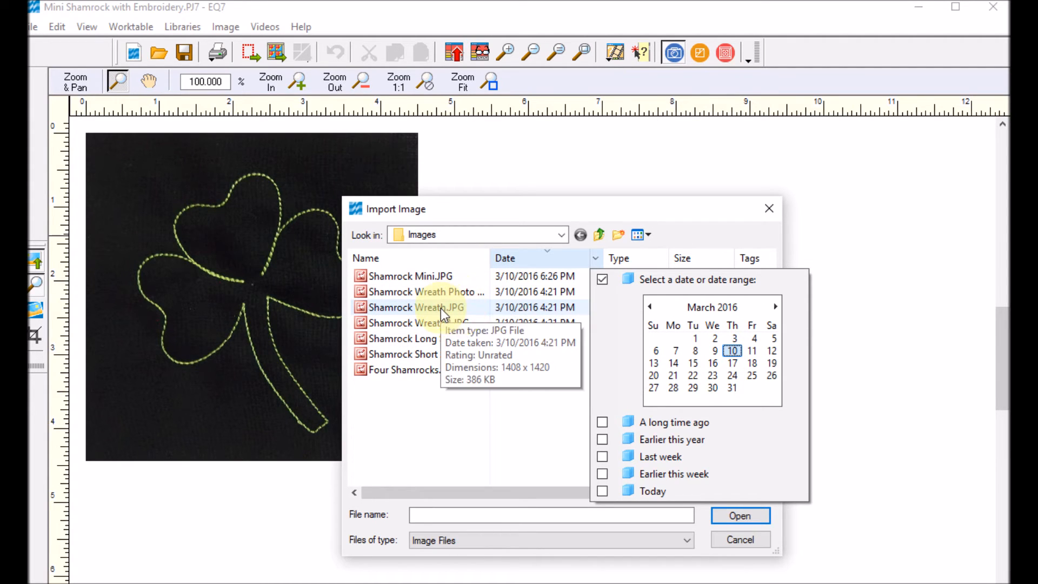
pyautogui.click(435, 325)
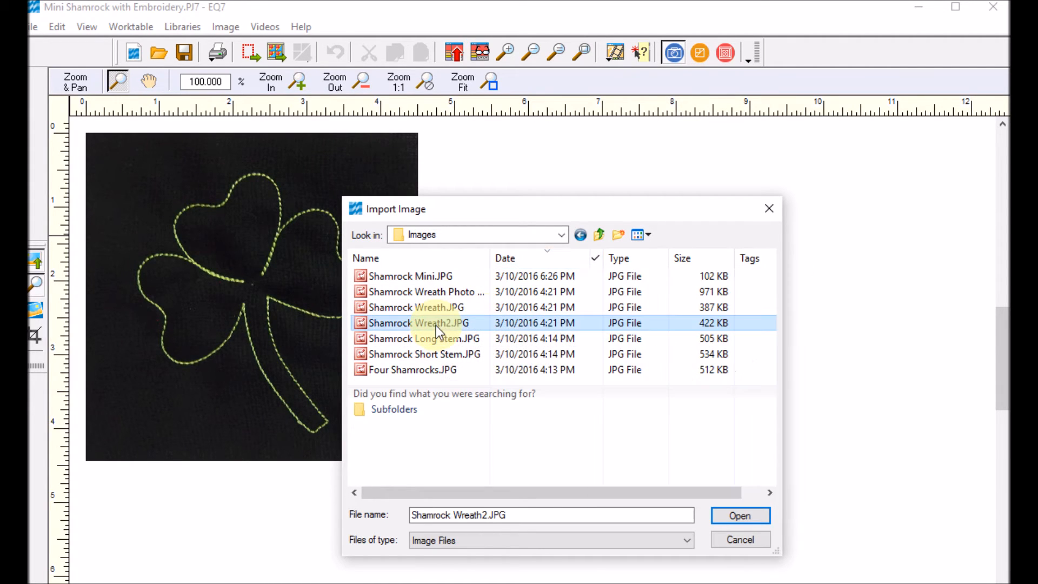
pyautogui.click(749, 520)
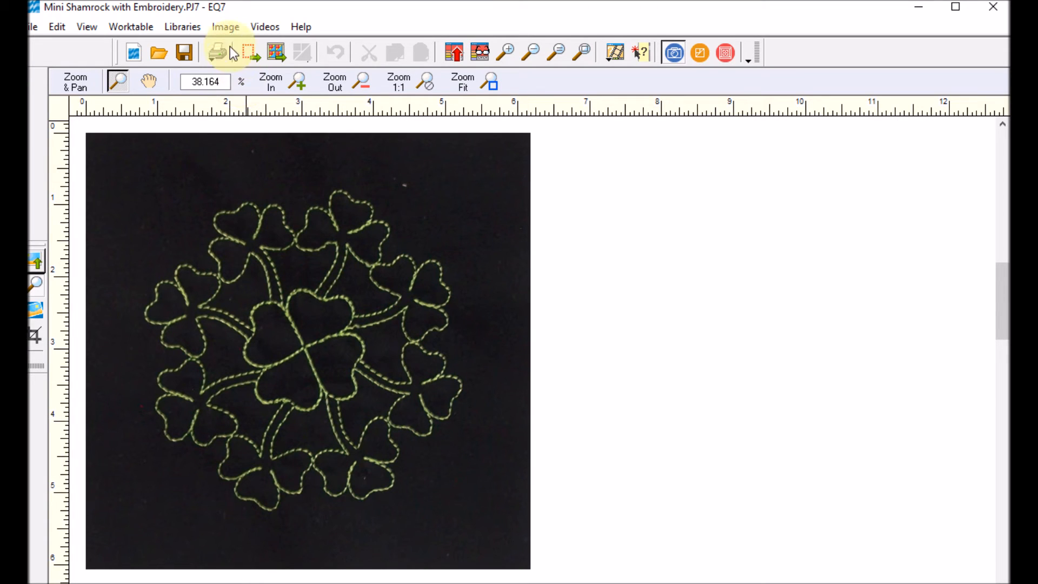
# - Resize the wreath image to 4.5 inches wide at 90 pixels per inch and add it to the Sketchbook as fabric
pyautogui.click(226, 28)
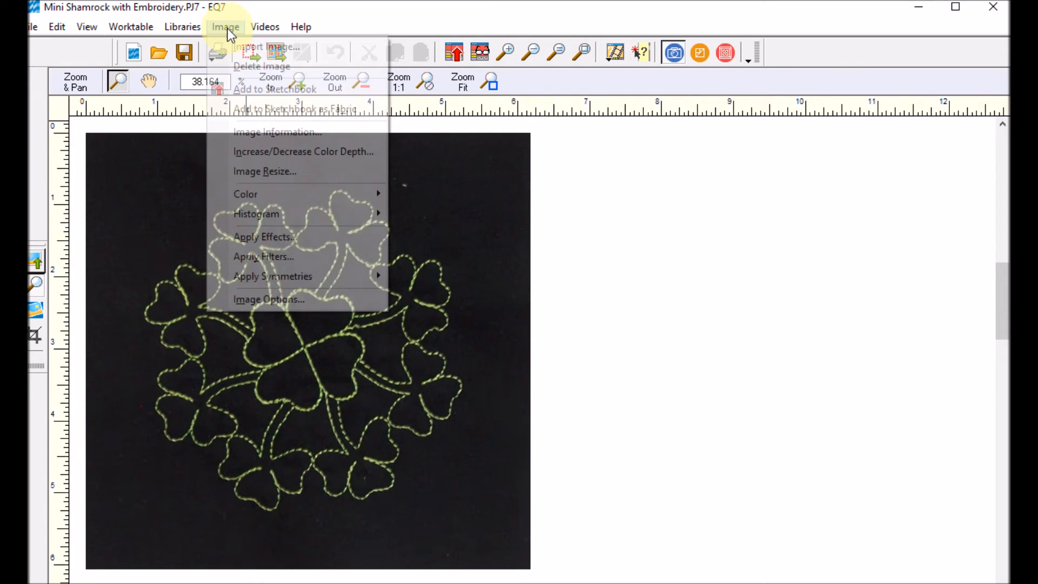
pyautogui.click(283, 171)
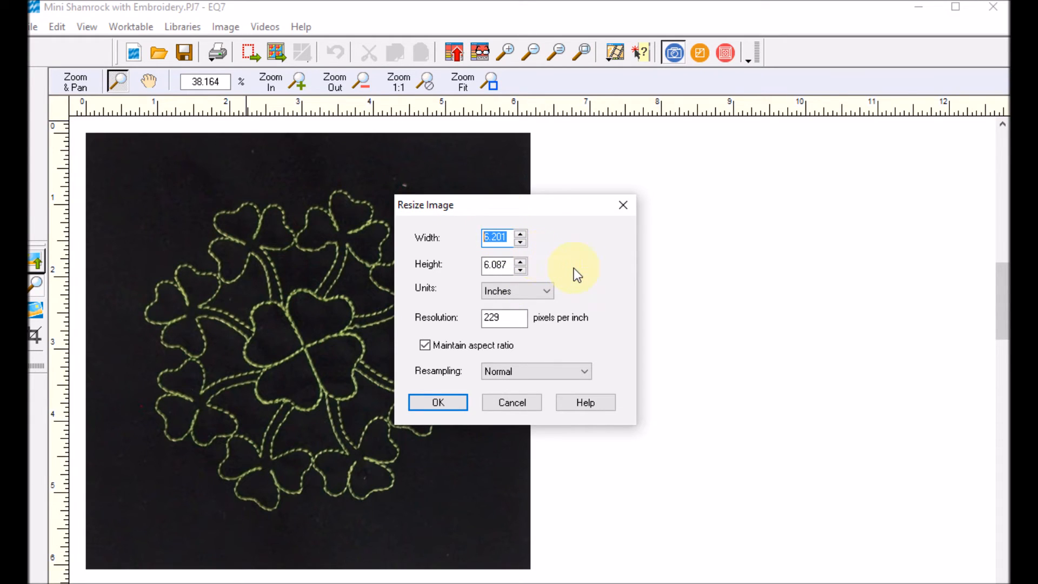
pyautogui.write('4.5')
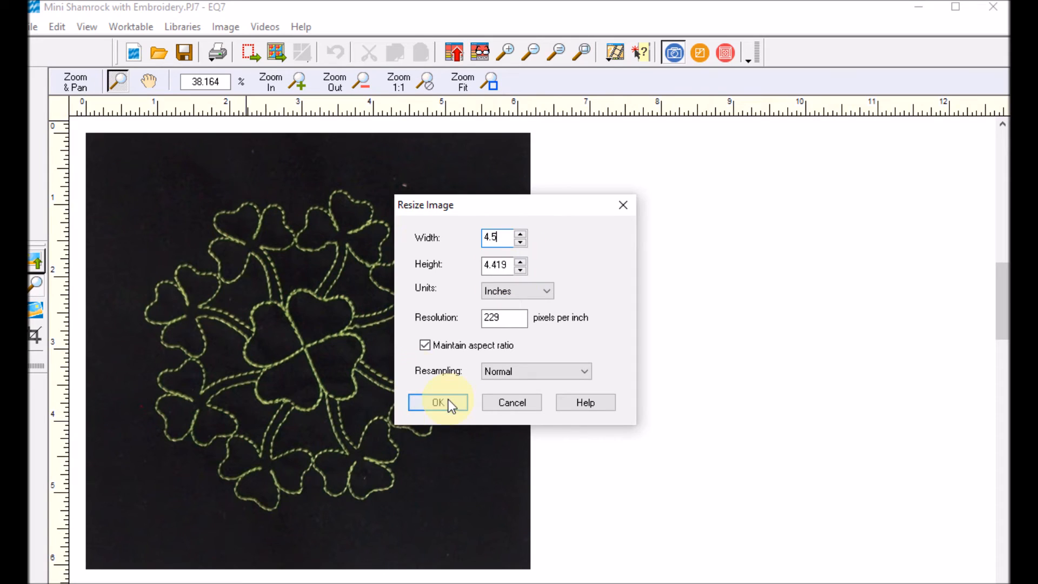
pyautogui.click(505, 320)
pyautogui.moveTo(505, 320); pyautogui.dragTo(458, 319)
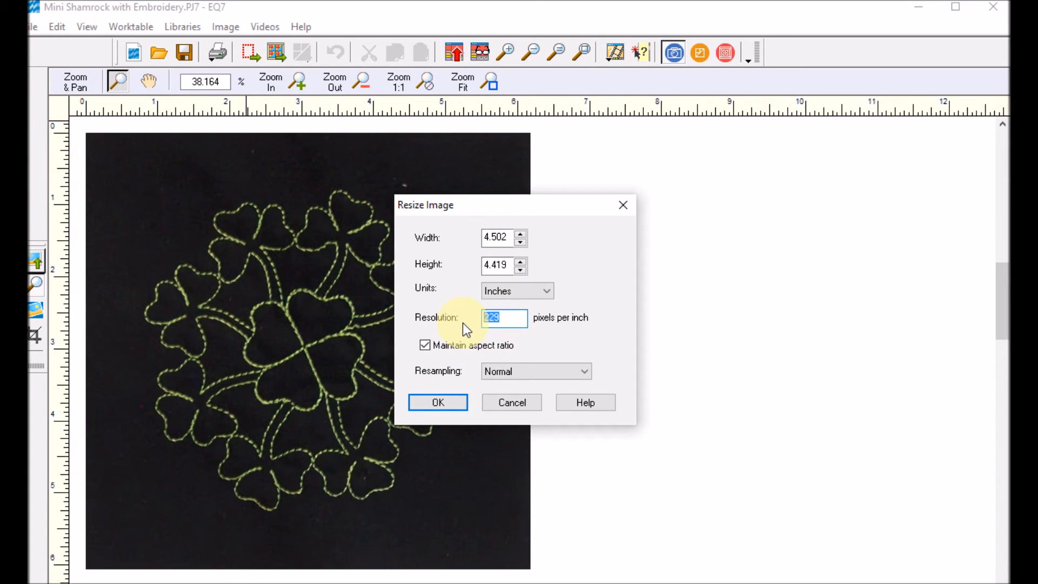
pyautogui.write('90')
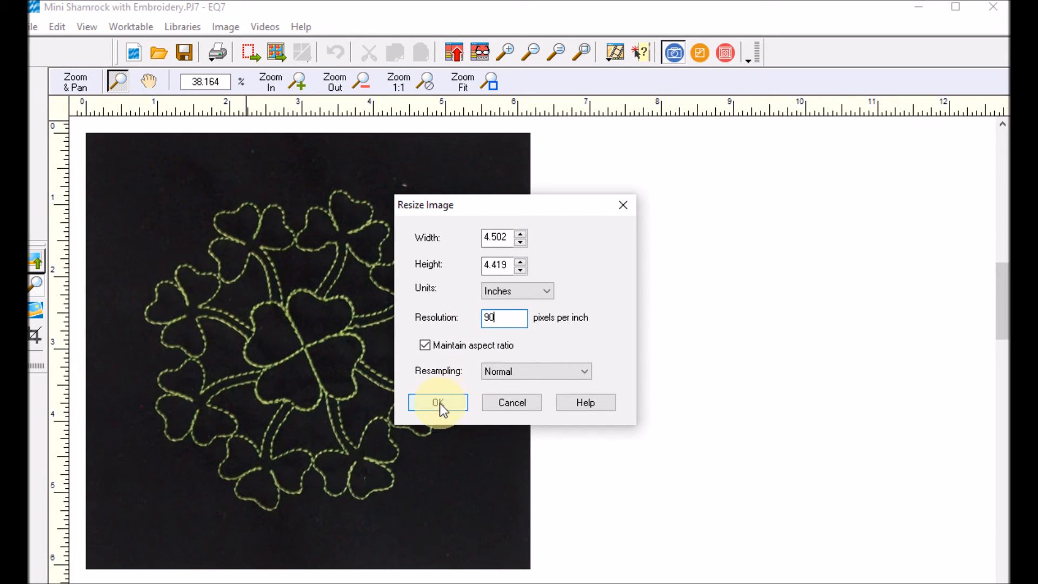
pyautogui.click(438, 403)
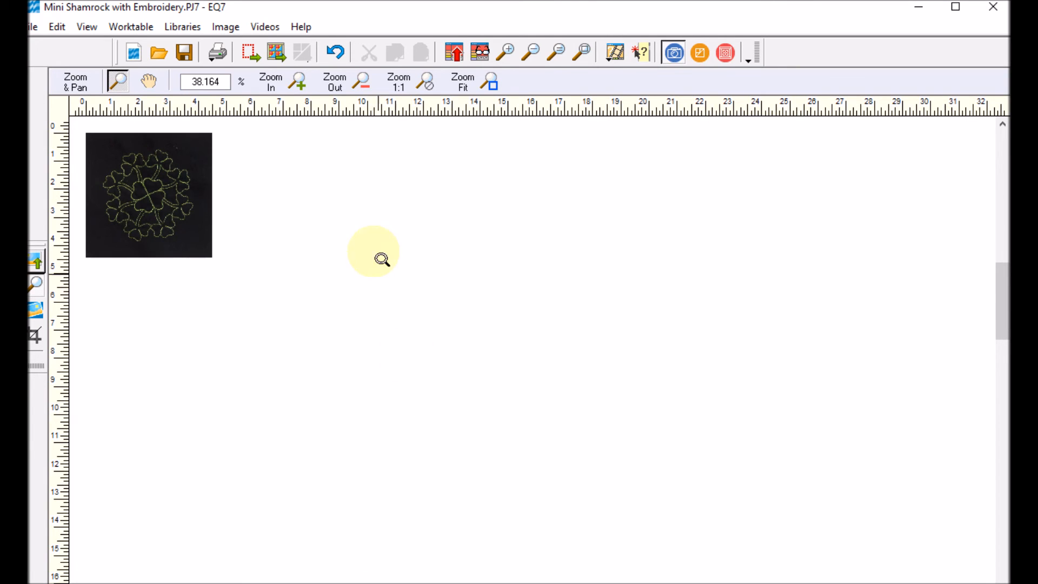
pyautogui.click(234, 31)
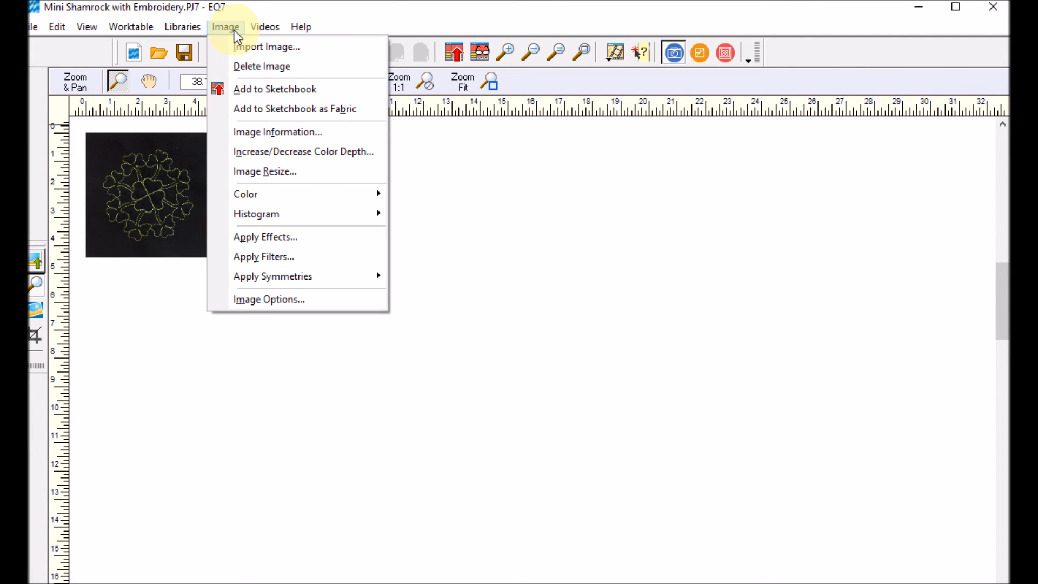
pyautogui.click(303, 110)
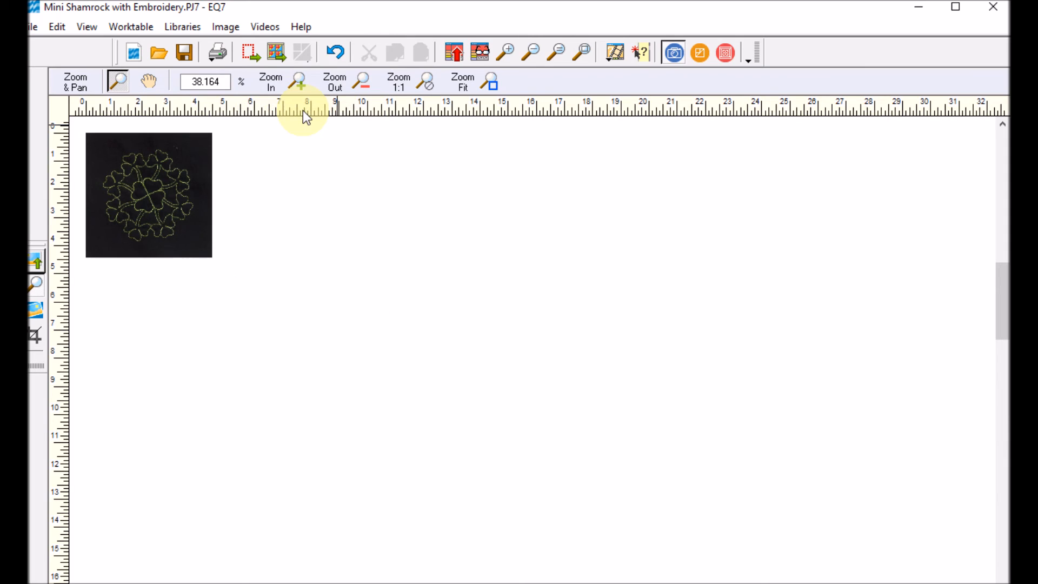
# - Return to the quilt worktable and paint the empty fourth block with the new shamrock wreath fabric
pyautogui.click(725, 54)
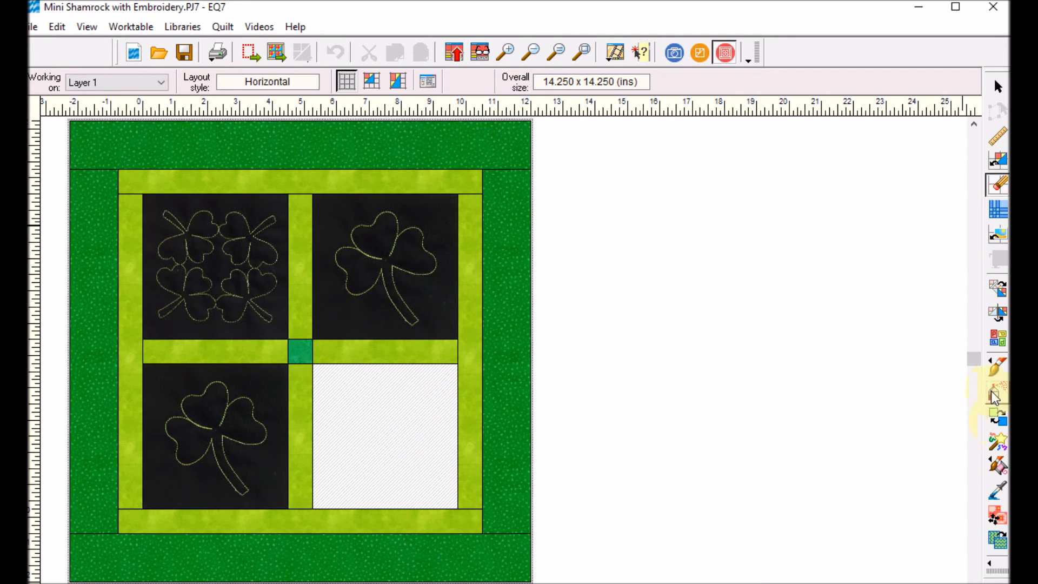
pyautogui.click(998, 369)
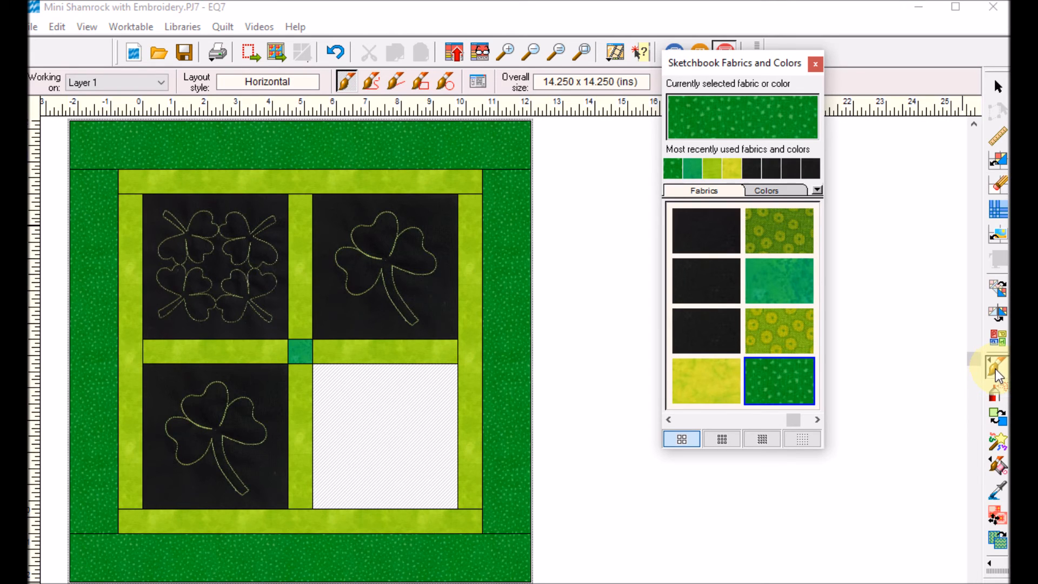
pyautogui.moveTo(795, 419); pyautogui.dragTo(816, 419)
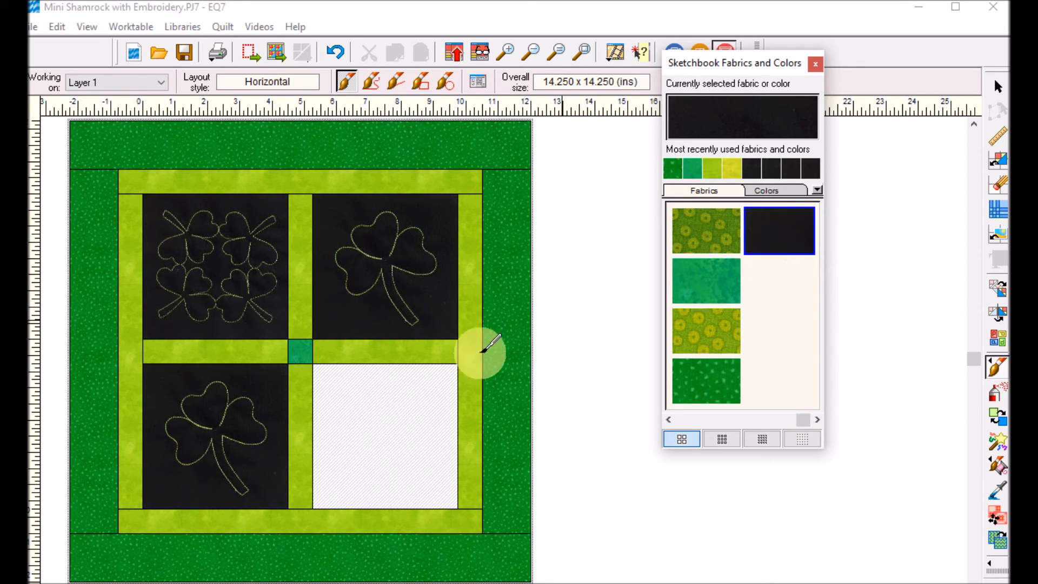
pyautogui.click(395, 402)
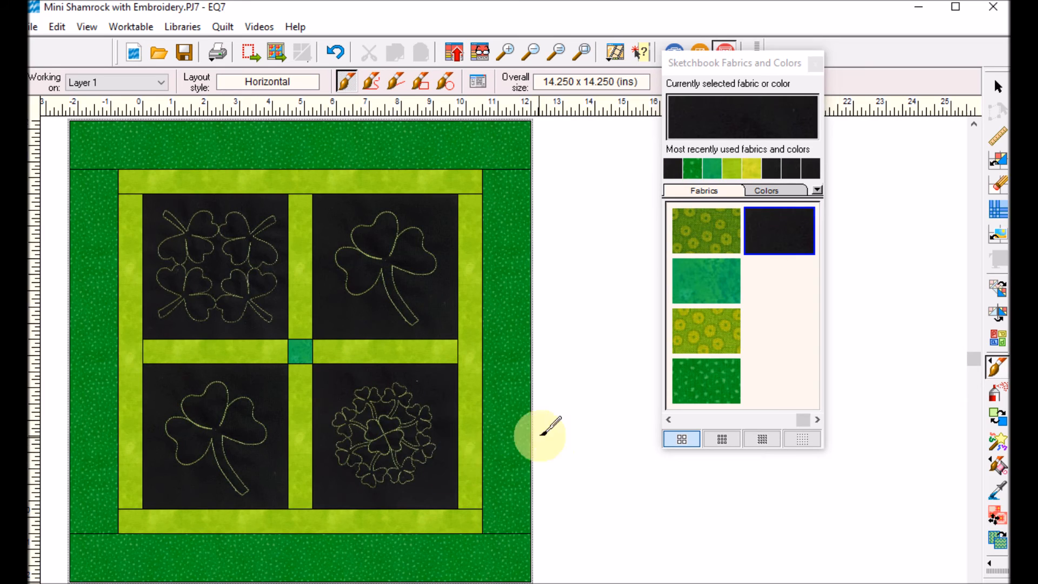